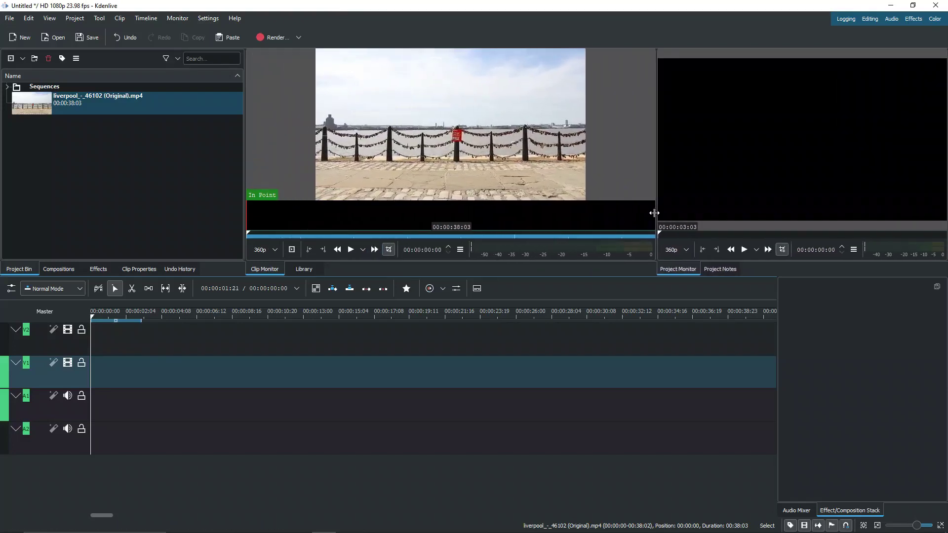
Step: Enlarge the monitor area and preview the liverpool source clip by scrubbing and playing parts of it
{"action": "left_click_drag", "start_coordinate": [437, 279], "coordinate": [434, 322]}
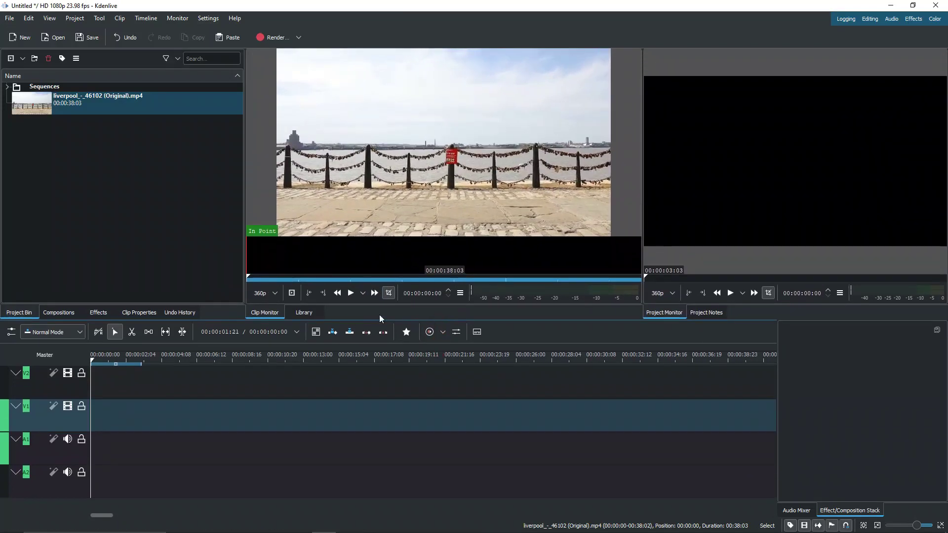
{"action": "left_click", "coordinate": [350, 292]}
{"action": "left_click_drag", "start_coordinate": [262, 275], "coordinate": [444, 275]}
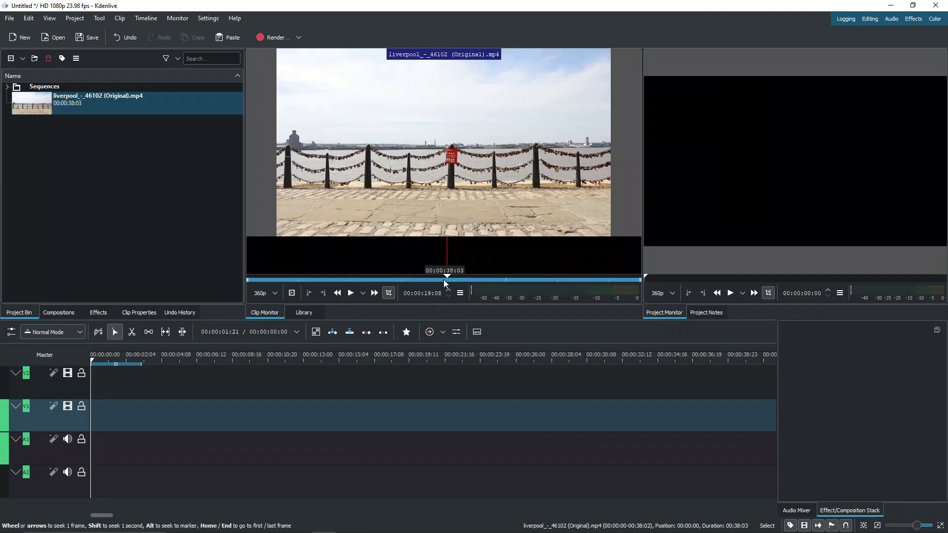
{"action": "left_click", "coordinate": [518, 275]}
{"action": "left_click", "coordinate": [350, 293]}
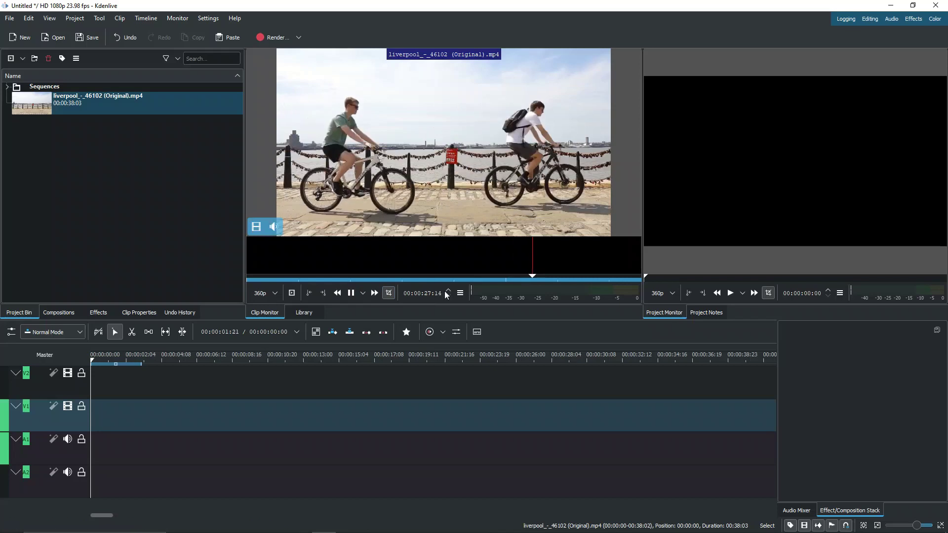
{"action": "left_click", "coordinate": [351, 292]}
Step: Place the liverpool clip at the start of track V1, ungroup its audio and delete the audio part
{"action": "left_click_drag", "start_coordinate": [79, 107], "coordinate": [132, 424]}
{"action": "right_click", "coordinate": [132, 425]}
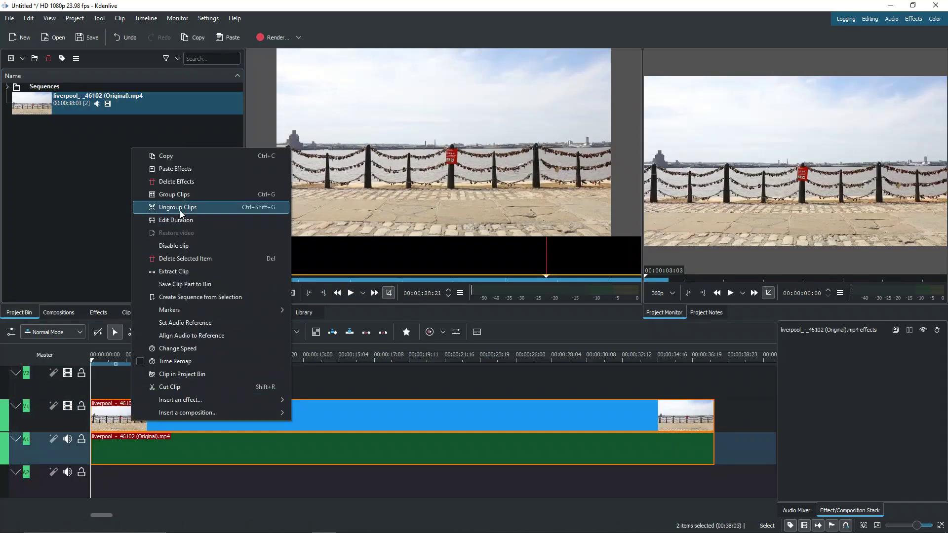
{"action": "left_click", "coordinate": [180, 210]}
{"action": "left_click", "coordinate": [155, 453]}
{"action": "key", "text": "Delete"}
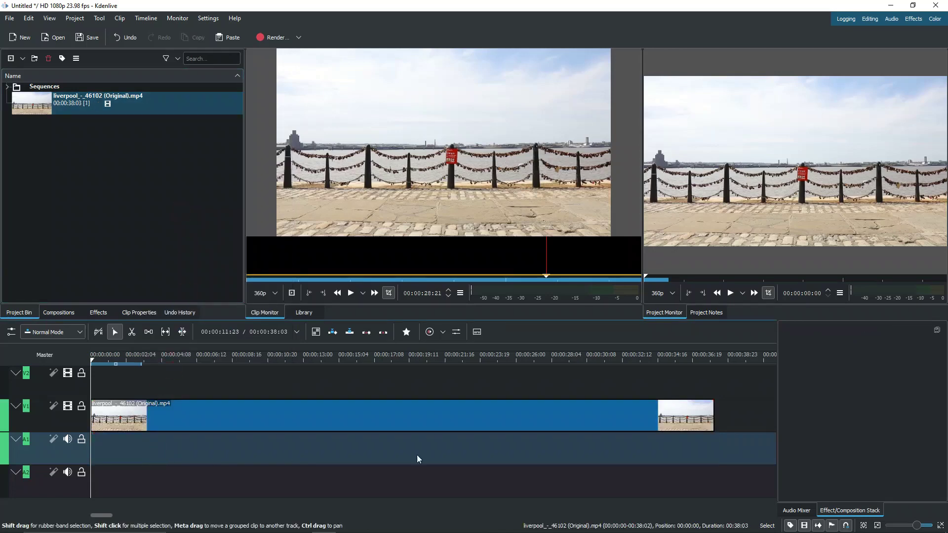
Step: Scrub the timeline clip to about 00:00:33:12 and enlarge the project monitor at the clip monitor's expense
{"action": "left_click", "coordinate": [637, 407]}
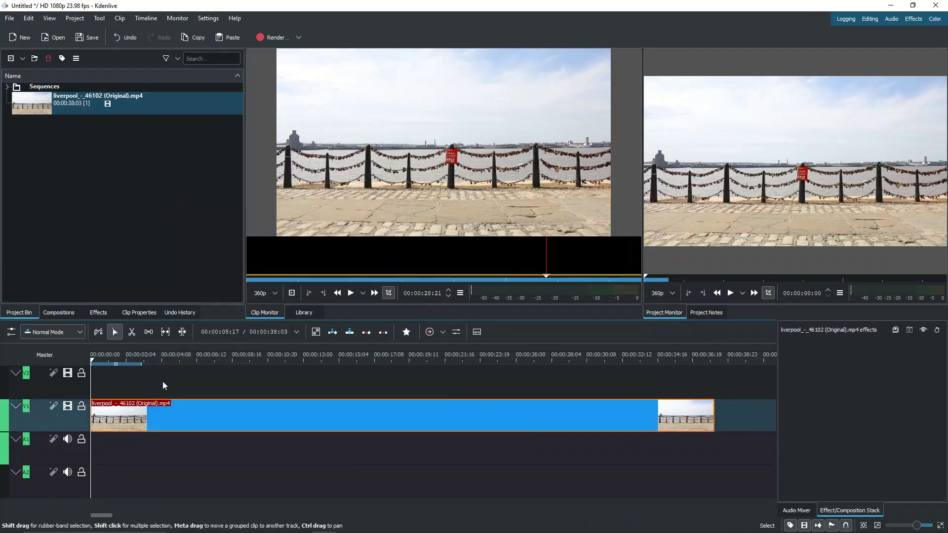
{"action": "left_click_drag", "start_coordinate": [95, 362], "coordinate": [641, 371]}
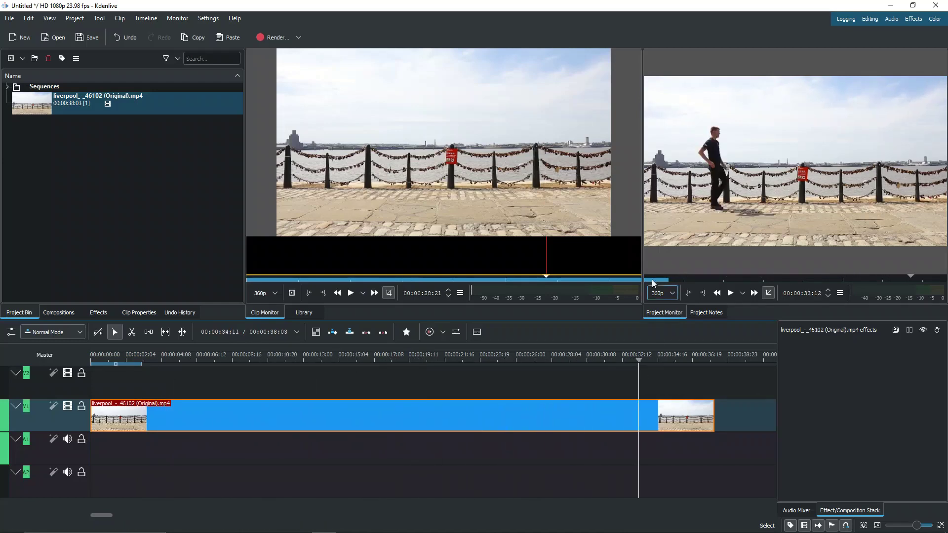
{"action": "left_click_drag", "start_coordinate": [644, 256], "coordinate": [394, 260]}
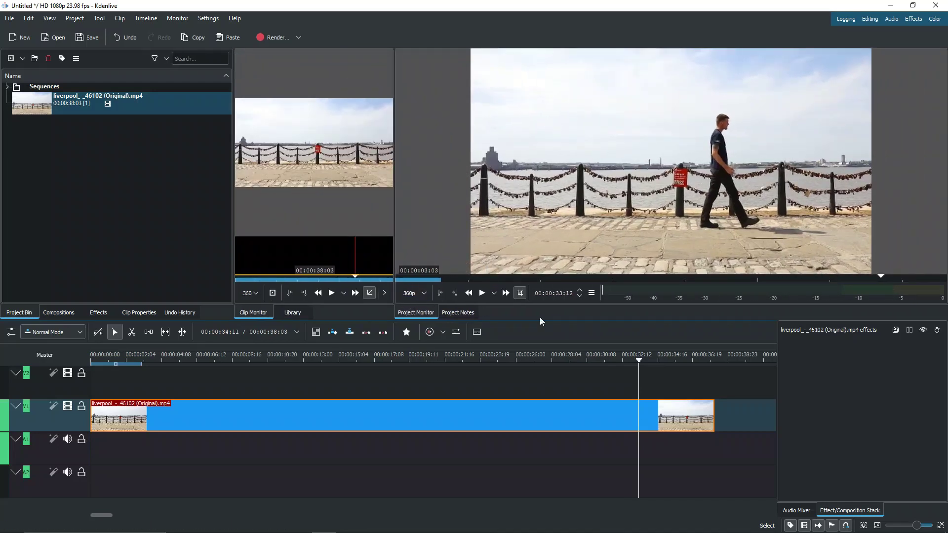
Step: Cut the clip on track V1 with the Razor tool at 00:00:26:21, 00:00:28:16 and 00:00:34:21
{"action": "left_click_drag", "start_coordinate": [638, 363], "coordinate": [509, 369]}
{"action": "left_click", "coordinate": [531, 367]}
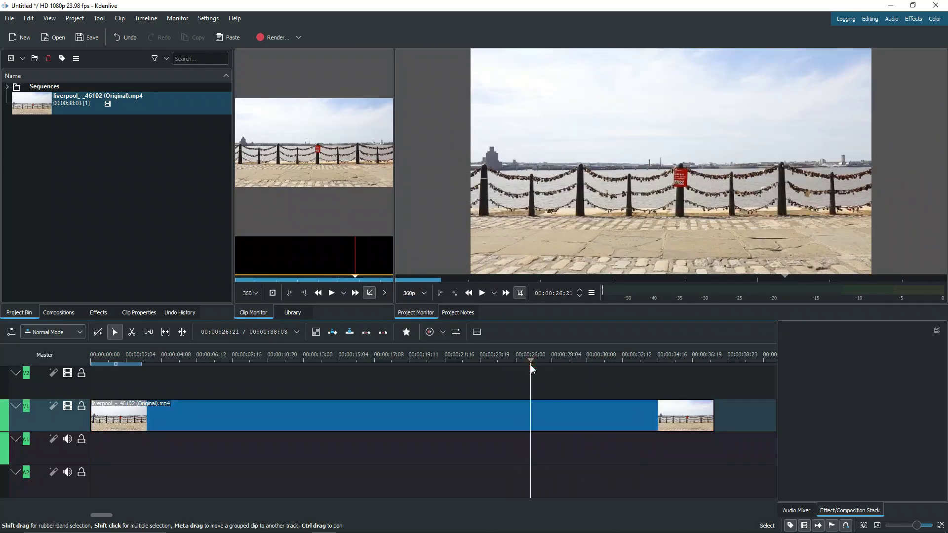
{"action": "left_click", "coordinate": [535, 417]}
{"action": "key", "text": "x"}
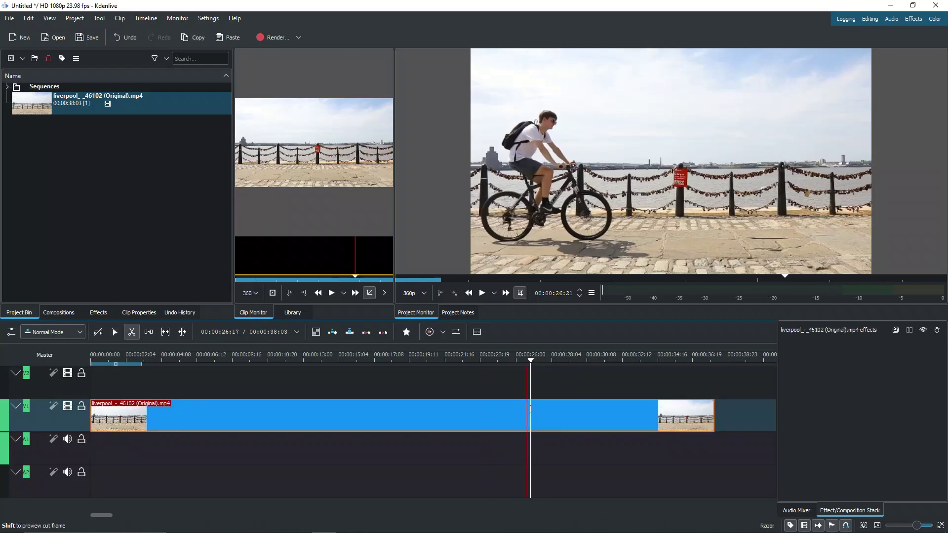
{"action": "left_click", "coordinate": [530, 415]}
{"action": "left_click_drag", "start_coordinate": [535, 360], "coordinate": [560, 361]}
{"action": "left_click", "coordinate": [562, 410]}
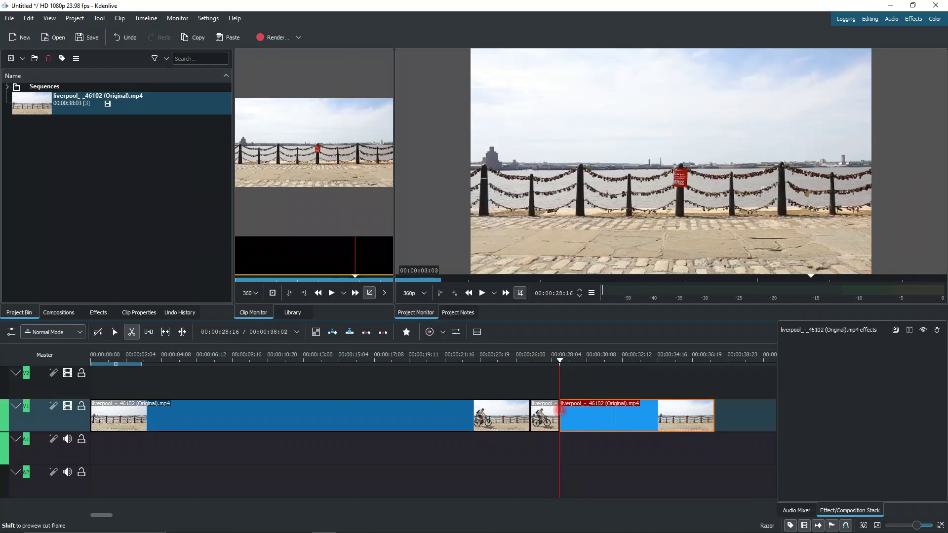
{"action": "left_click_drag", "start_coordinate": [561, 357], "coordinate": [660, 359]}
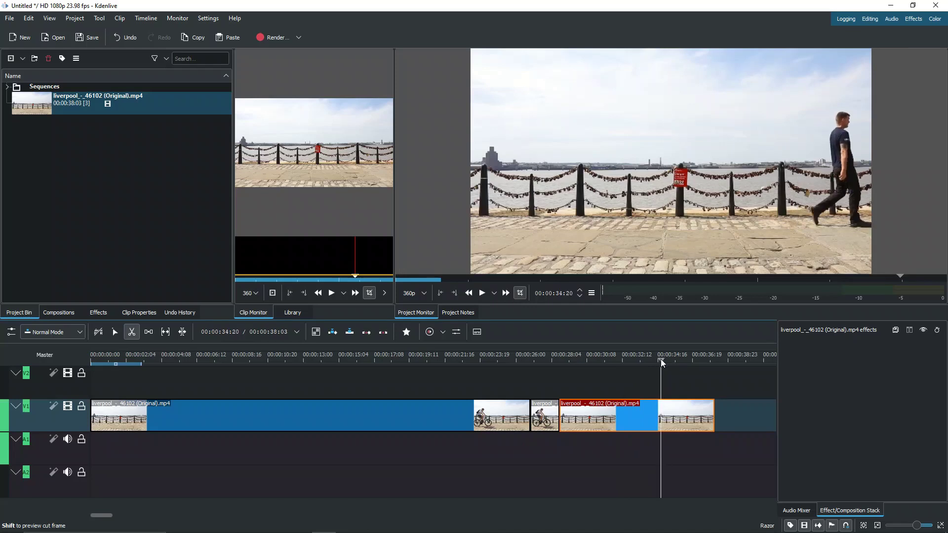
{"action": "left_click", "coordinate": [662, 412]}
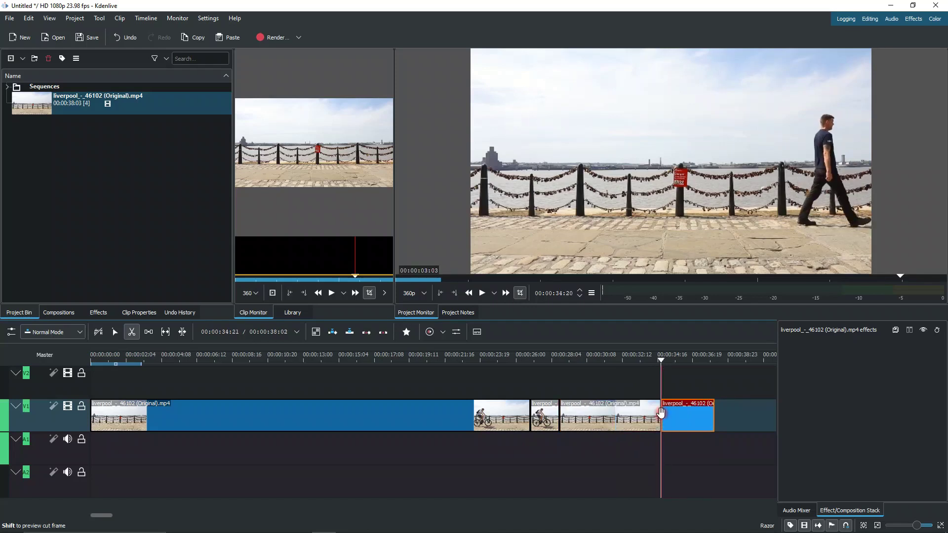
Step: Delete the short cyclist segment between the cuts at 00:00:26:21 and 00:00:28:16
{"action": "key", "text": "s"}
{"action": "left_click", "coordinate": [544, 417]}
{"action": "key", "text": "Delete"}
Step: Trim the first segment to about 4 seconds and move the walking-man segment directly behind it
{"action": "left_click", "coordinate": [509, 418]}
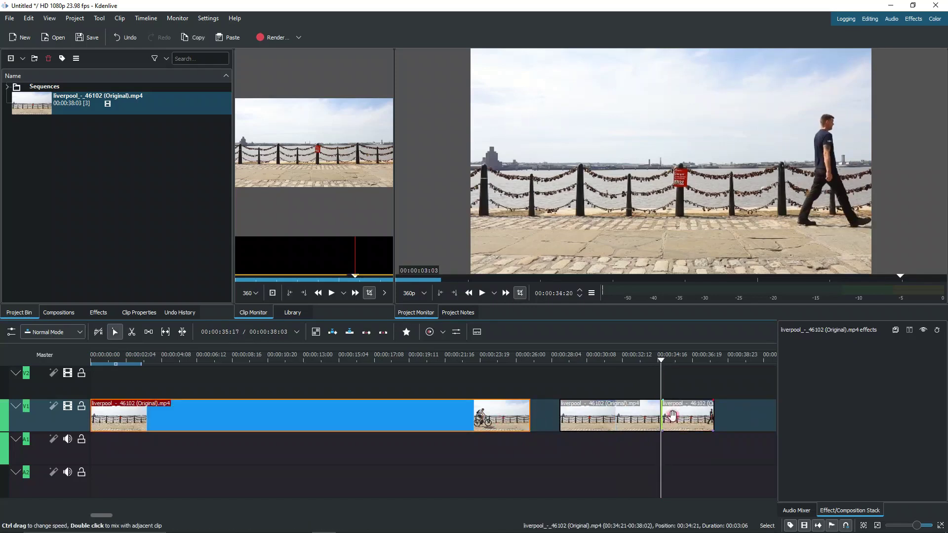
{"action": "left_click_drag", "start_coordinate": [604, 418], "coordinate": [159, 418]}
{"action": "left_click_drag", "start_coordinate": [560, 421], "coordinate": [190, 421]}
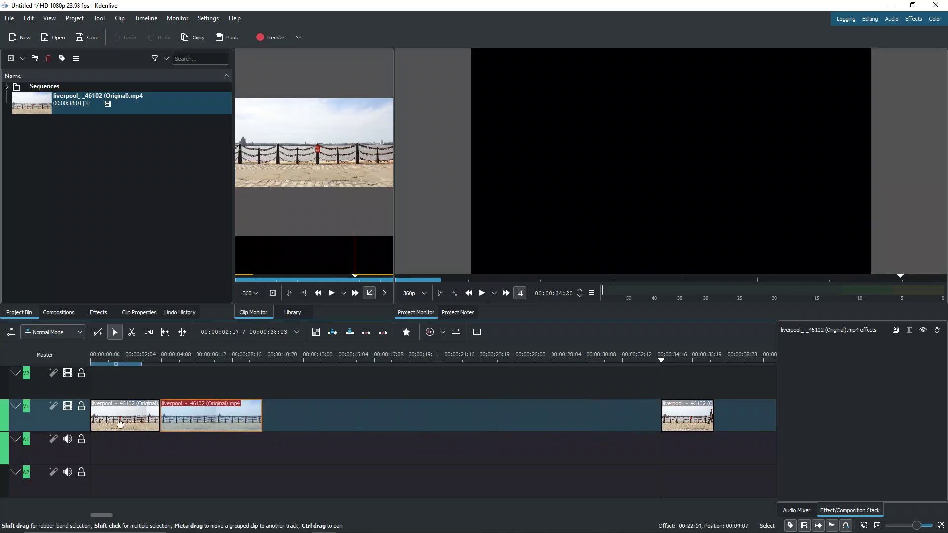
Step: Delete the leftover final segment and scrub across the join between the two remaining clips
{"action": "left_click", "coordinate": [695, 418]}
{"action": "key", "text": "Delete"}
{"action": "mouse_move", "coordinate": [179, 363]}
{"action": "left_mouse_down"}
{"action": "mouse_move", "coordinate": [156, 367]}
{"action": "mouse_move", "coordinate": [171, 372]}
{"action": "left_mouse_up"}
{"action": "left_click", "coordinate": [157, 360]}
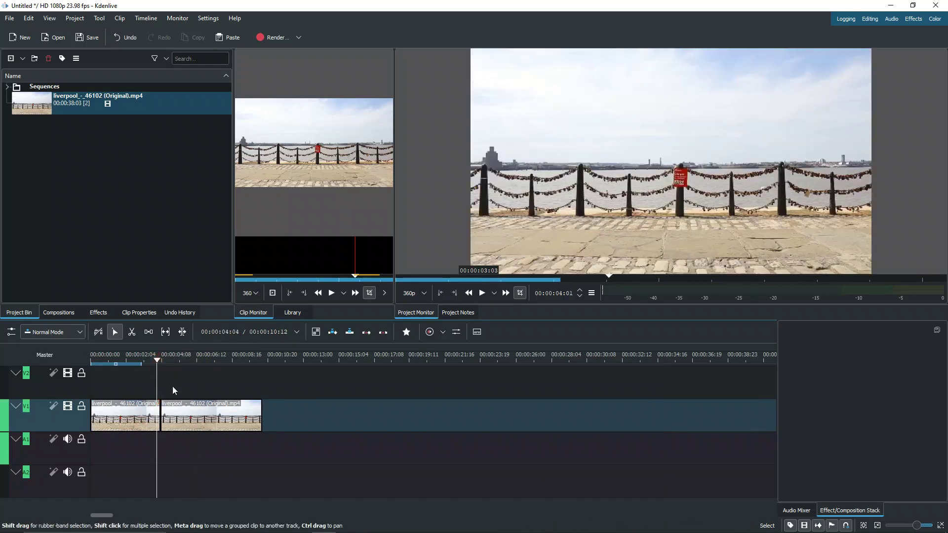
Step: Trim the first clip to about 18 frames and close the gap by moving the second clip against it
{"action": "left_click", "coordinate": [96, 414]}
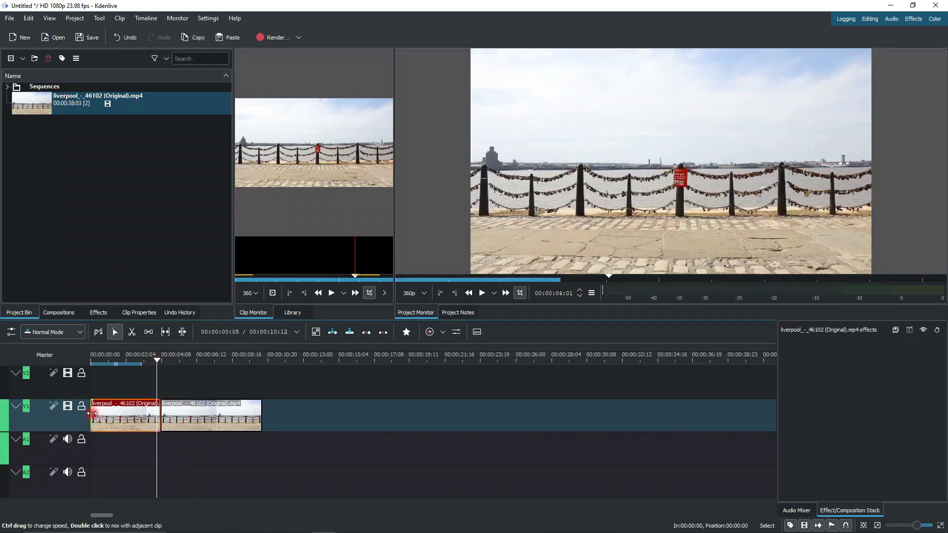
{"action": "mouse_move", "coordinate": [91, 415]}
{"action": "left_mouse_down"}
{"action": "mouse_move", "coordinate": [154, 414]}
{"action": "mouse_move", "coordinate": [95, 416]}
{"action": "left_mouse_up"}
{"action": "left_click_drag", "start_coordinate": [203, 419], "coordinate": [143, 418]}
Step: Play the edited sequence from the start to about 00:00:03:02 in the project monitor
{"action": "left_click_drag", "start_coordinate": [149, 363], "coordinate": [83, 359]}
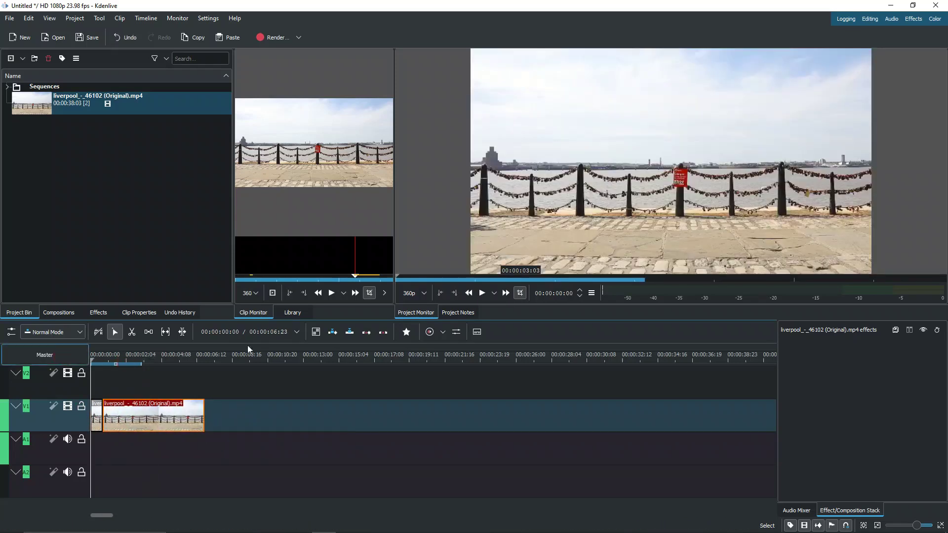
{"action": "left_click", "coordinate": [481, 294]}
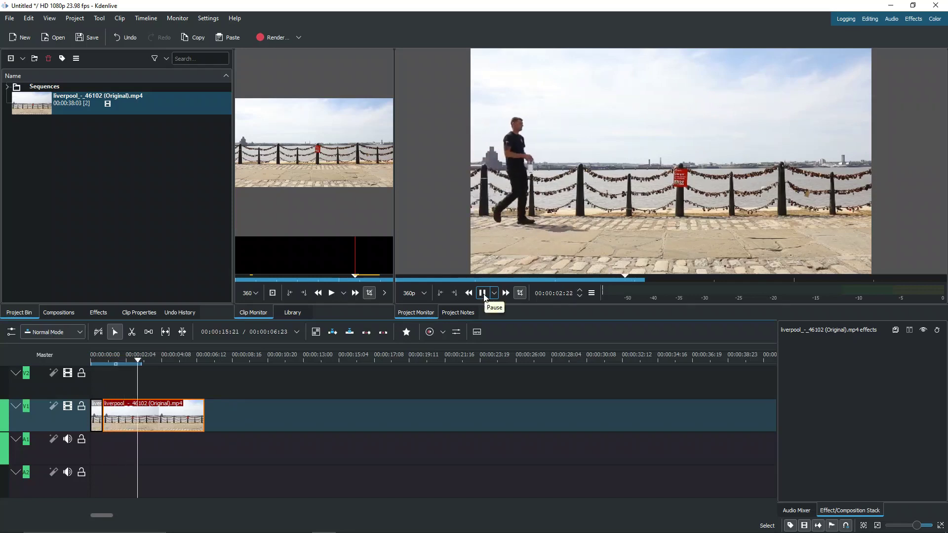
{"action": "left_click", "coordinate": [481, 292]}
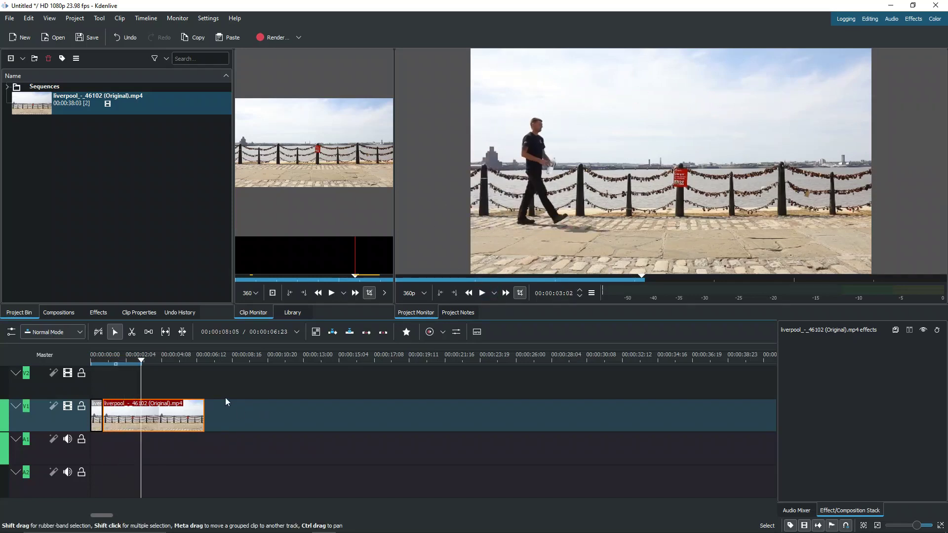
Step: Add a Transform effect to the second clip and switch to the Effects workspace layout
{"action": "right_click", "coordinate": [142, 421]}
{"action": "mouse_move", "coordinate": [204, 400]}
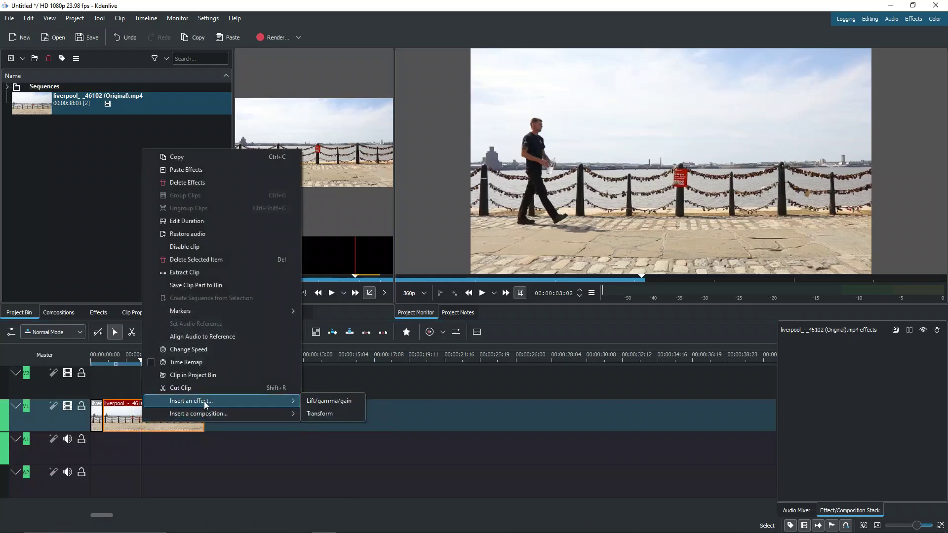
{"action": "left_click", "coordinate": [336, 413]}
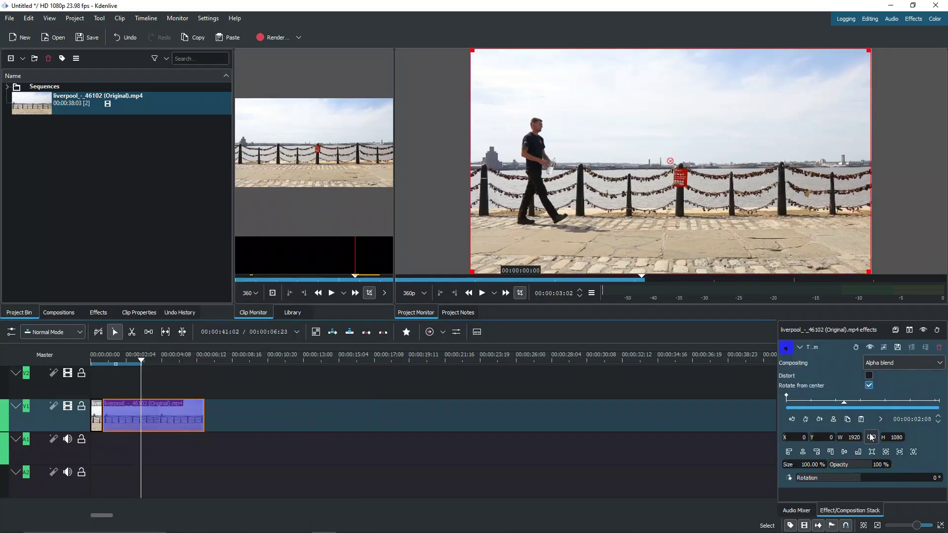
{"action": "left_click", "coordinate": [557, 259]}
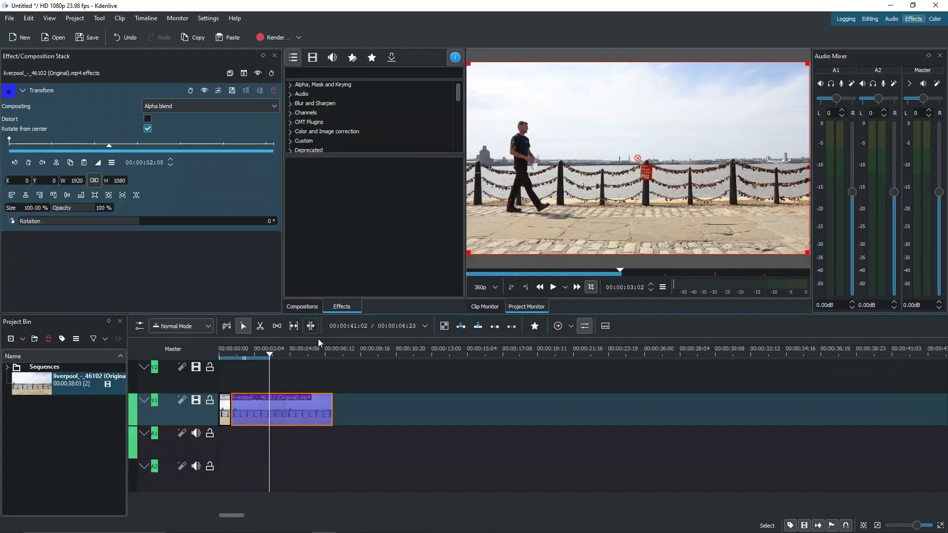
Step: Add Transform keyframes at effect times 00:00:01:15 and 00:00:01:21, setting the second one to Size 109.91% and X -10
{"action": "mouse_move", "coordinate": [268, 353]}
{"action": "left_mouse_down"}
{"action": "mouse_move", "coordinate": [244, 356]}
{"action": "mouse_move", "coordinate": [269, 356]}
{"action": "left_mouse_up"}
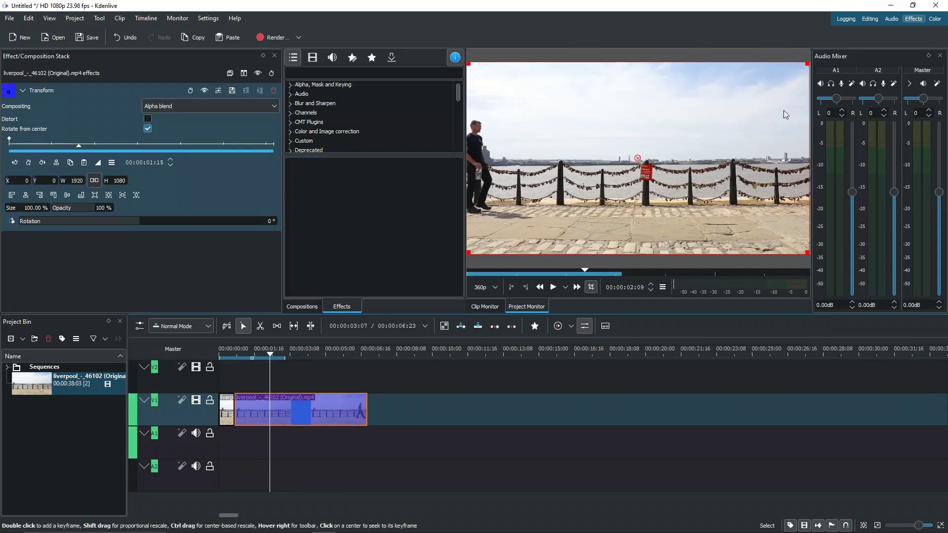
{"action": "mouse_move", "coordinate": [805, 106]}
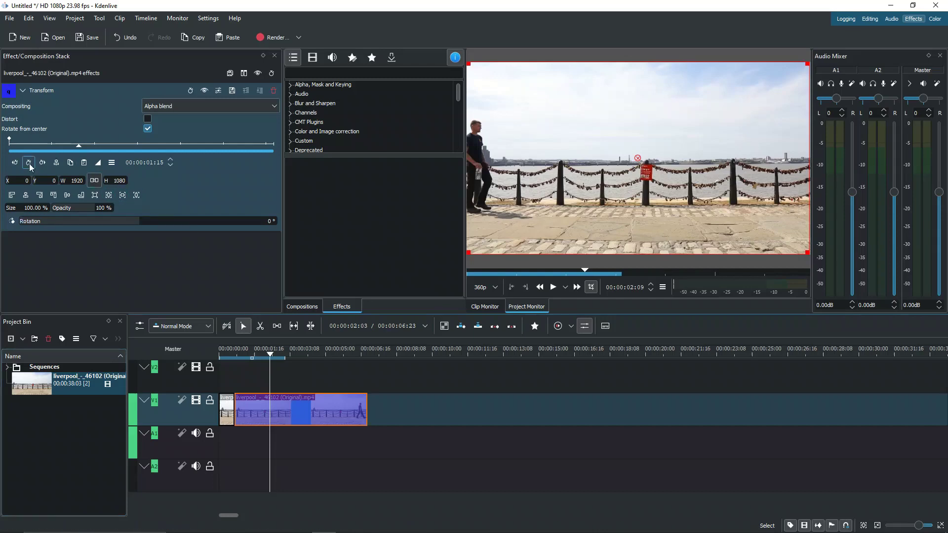
{"action": "left_click_drag", "start_coordinate": [82, 151], "coordinate": [91, 151]}
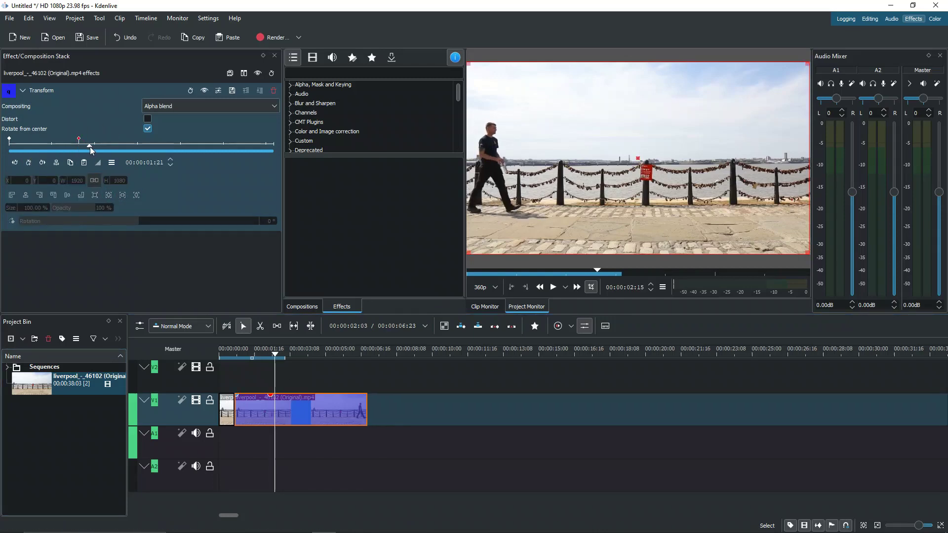
{"action": "left_click", "coordinate": [28, 162]}
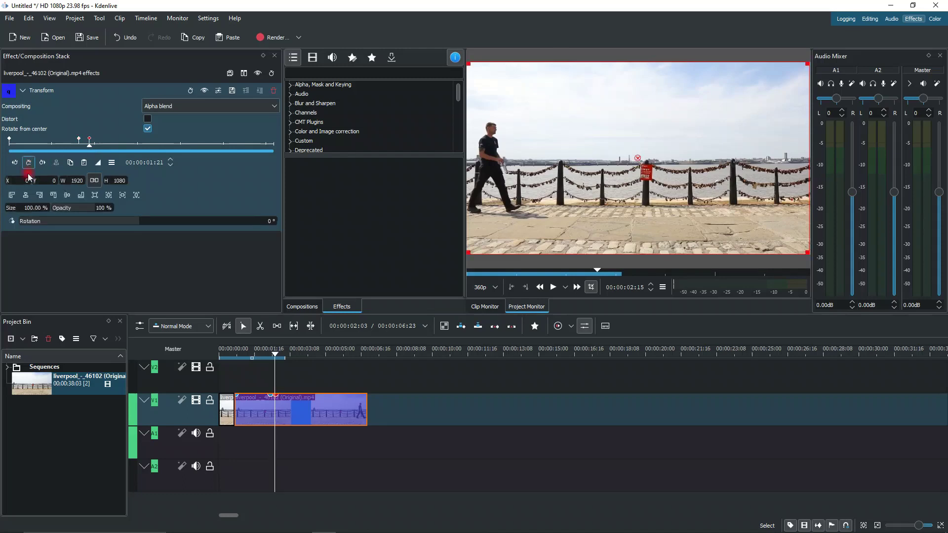
{"action": "left_click_drag", "start_coordinate": [15, 211], "coordinate": [18, 211]}
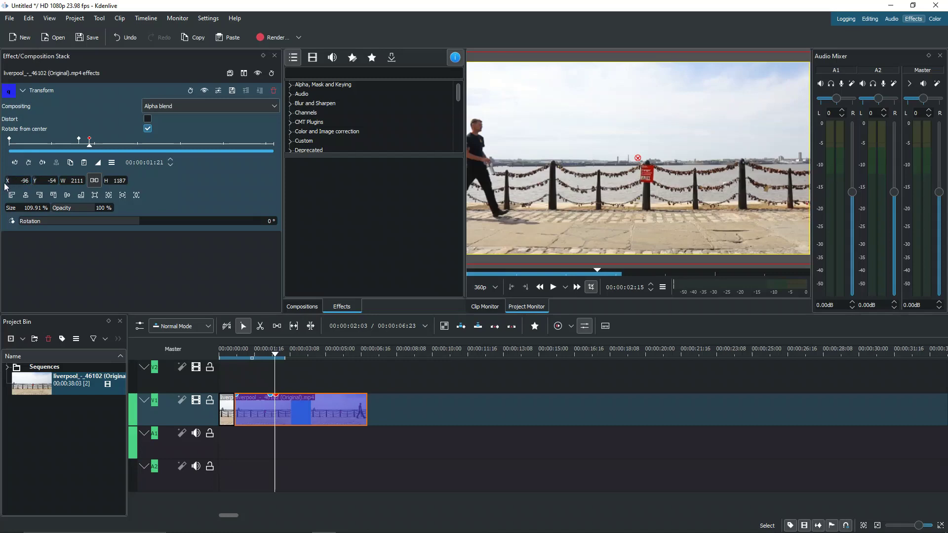
{"action": "left_click_drag", "start_coordinate": [14, 186], "coordinate": [56, 188]}
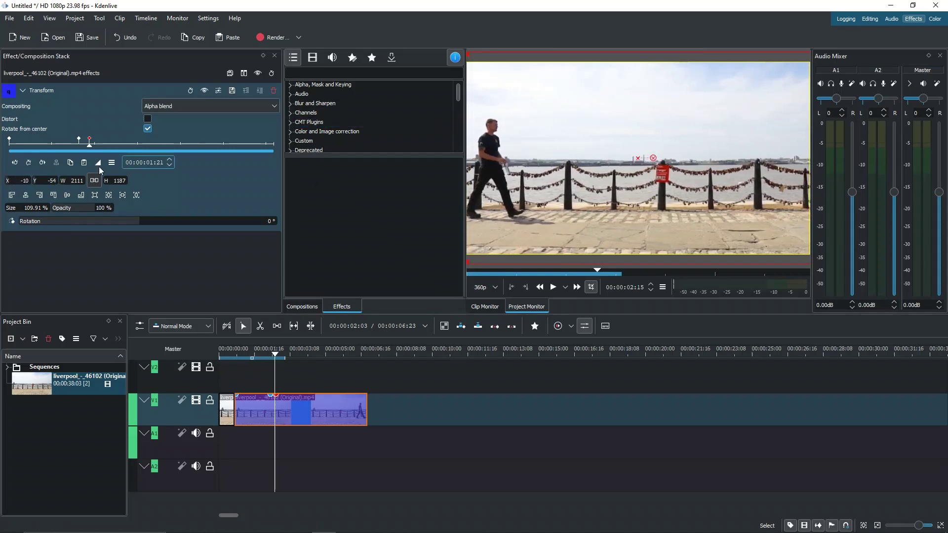
Step: Add a Transform keyframe at effect time 00:00:02:08 and show the rule-of-thirds grid overlay in the project monitor
{"action": "left_click_drag", "start_coordinate": [87, 149], "coordinate": [75, 149]}
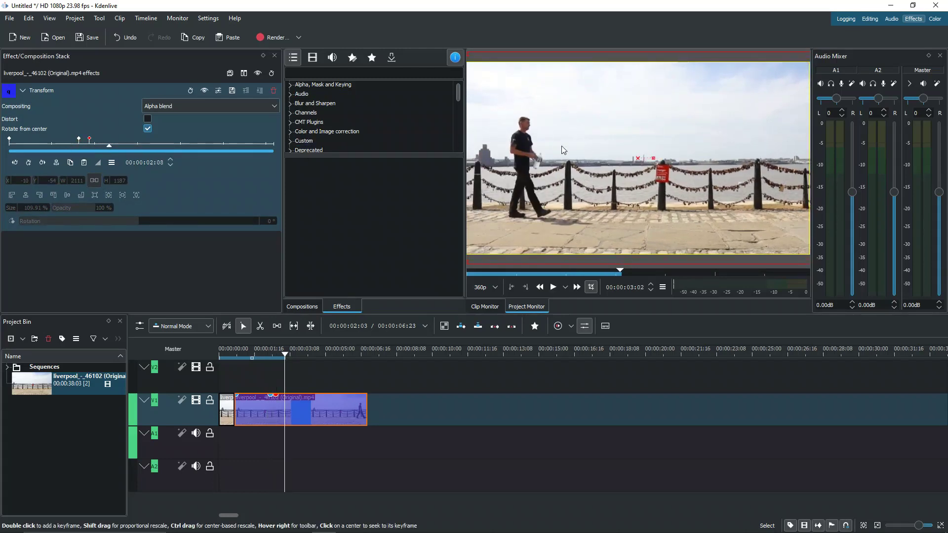
{"action": "left_click", "coordinate": [42, 161]}
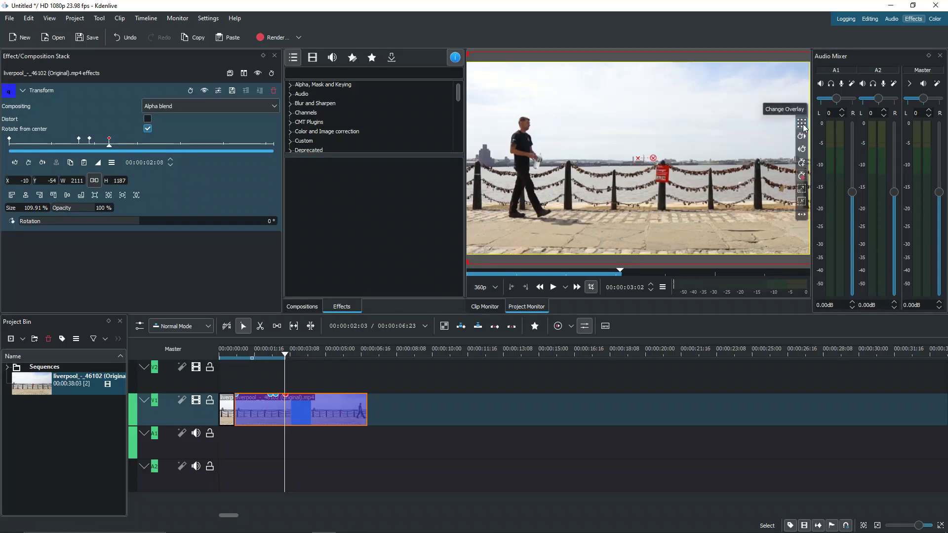
{"action": "left_click", "coordinate": [801, 124]}
{"action": "left_click", "coordinate": [802, 124]}
{"action": "left_click", "coordinate": [803, 124]}
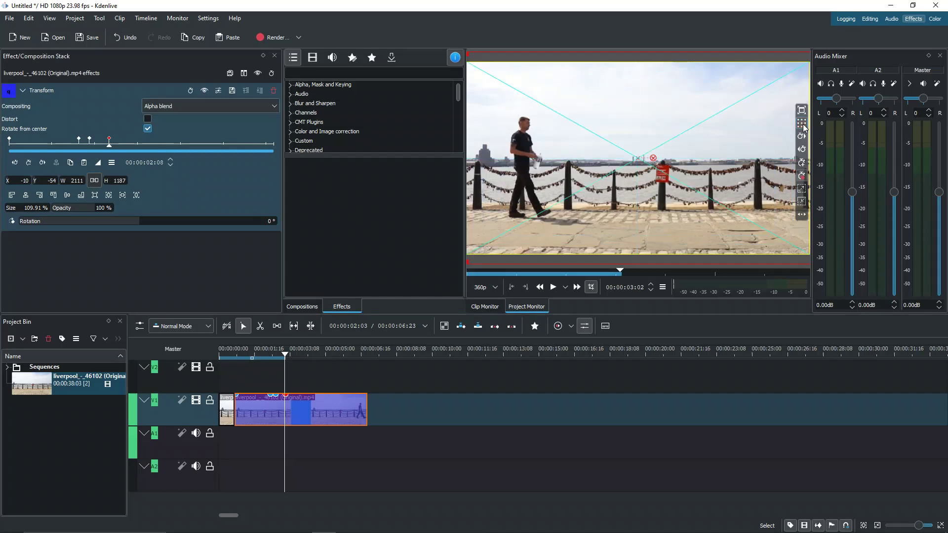
{"action": "left_click", "coordinate": [803, 127]}
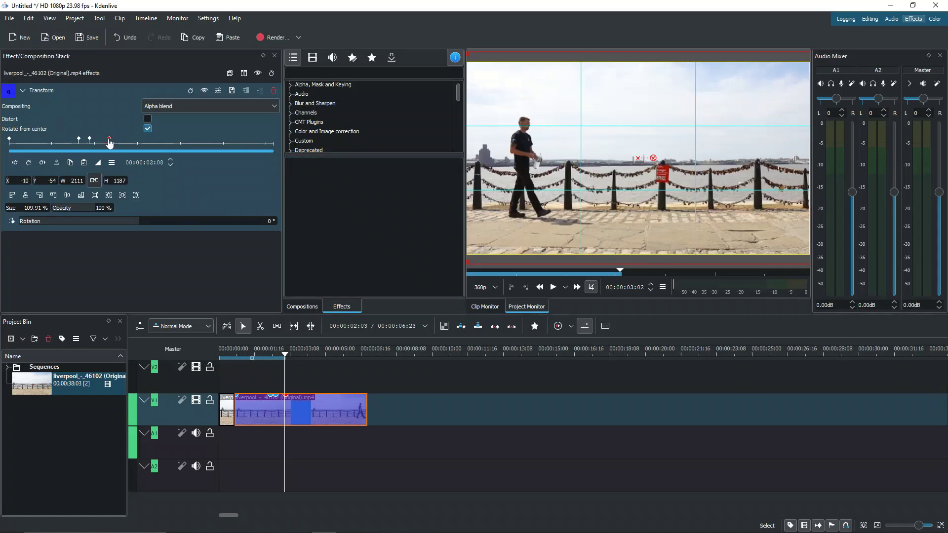
Step: Move the last Transform keyframe to effect time 00:00:03:05 and add one at 00:00:04:06 with Size 129.69%, X -570 and Y -126
{"action": "left_click_drag", "start_coordinate": [110, 142], "coordinate": [149, 144]}
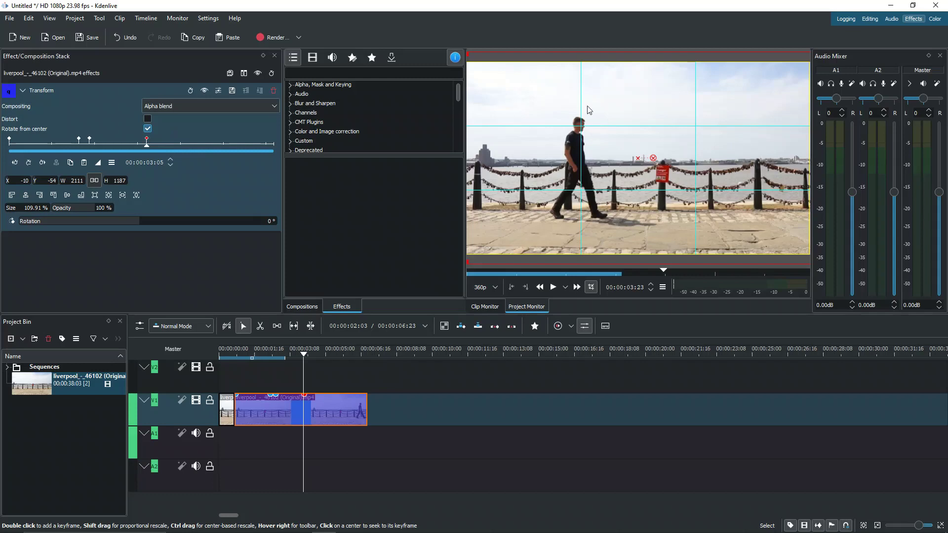
{"action": "left_click_drag", "start_coordinate": [147, 148], "coordinate": [194, 152]}
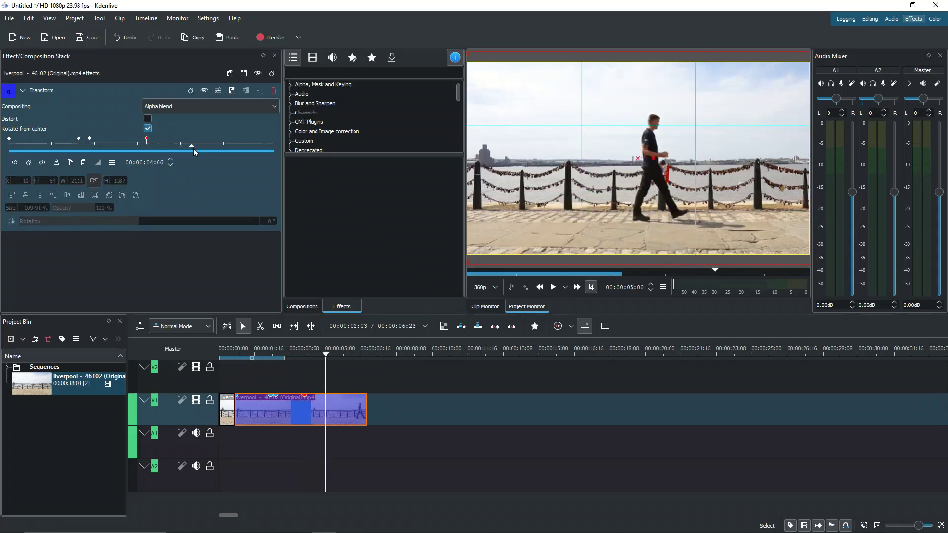
{"action": "left_click", "coordinate": [30, 164]}
{"action": "left_click_drag", "start_coordinate": [19, 211], "coordinate": [8, 181]}
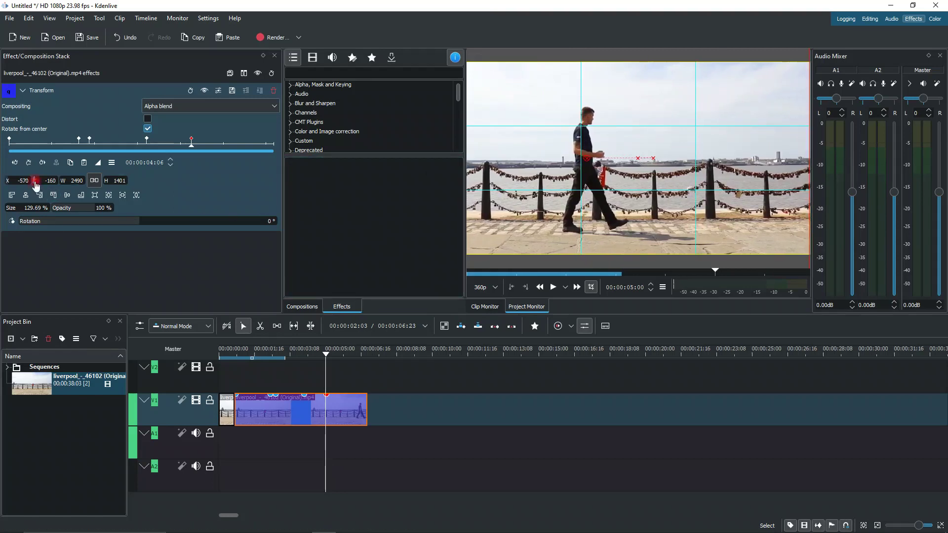
{"action": "left_click_drag", "start_coordinate": [42, 183], "coordinate": [58, 179]}
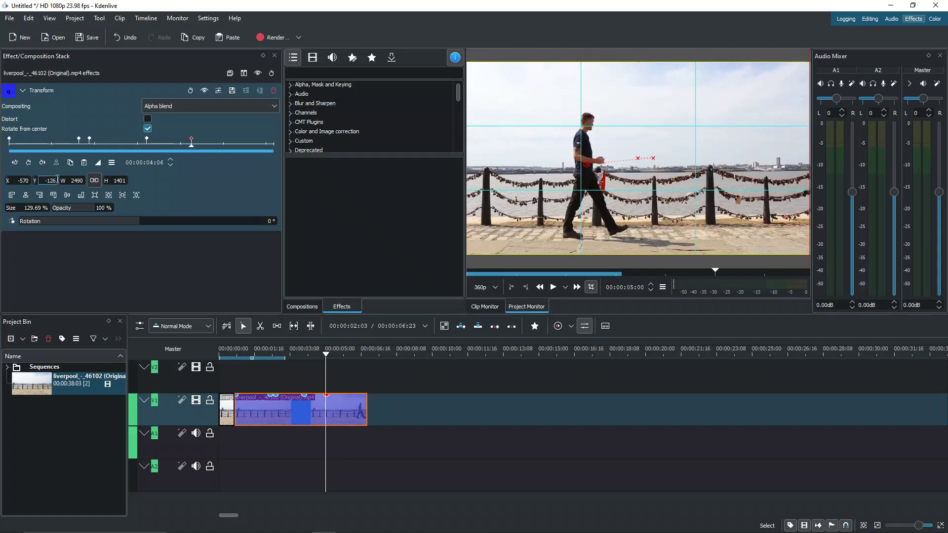
Step: Add a Transform keyframe at effect time 00:00:05:09 with Size 159.43%, X -1143 and Y -190
{"action": "left_click_drag", "start_coordinate": [203, 149], "coordinate": [239, 150]}
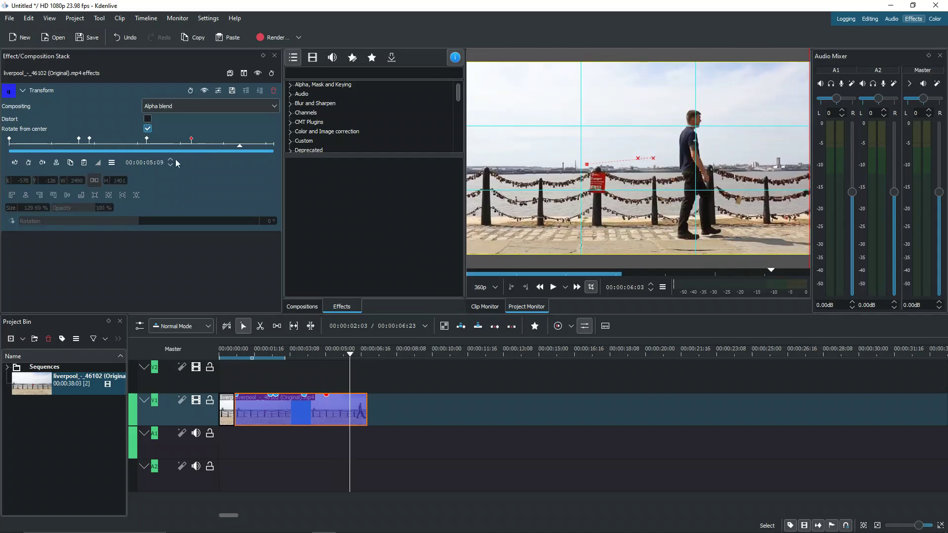
{"action": "left_click", "coordinate": [42, 162]}
{"action": "mouse_move", "coordinate": [13, 211]}
{"action": "left_mouse_down"}
{"action": "mouse_move", "coordinate": [39, 184]}
{"action": "mouse_move", "coordinate": [69, 189]}
{"action": "mouse_move", "coordinate": [0, 188]}
{"action": "mouse_move", "coordinate": [6, 181]}
{"action": "mouse_move", "coordinate": [88, 177]}
{"action": "left_mouse_up"}
Step: Add a Transform keyframe at the clip's end, effect time 00:00:06:04, with Size 174.17%, X -1422 and Y -268
{"action": "left_click_drag", "start_coordinate": [245, 146], "coordinate": [277, 147]}
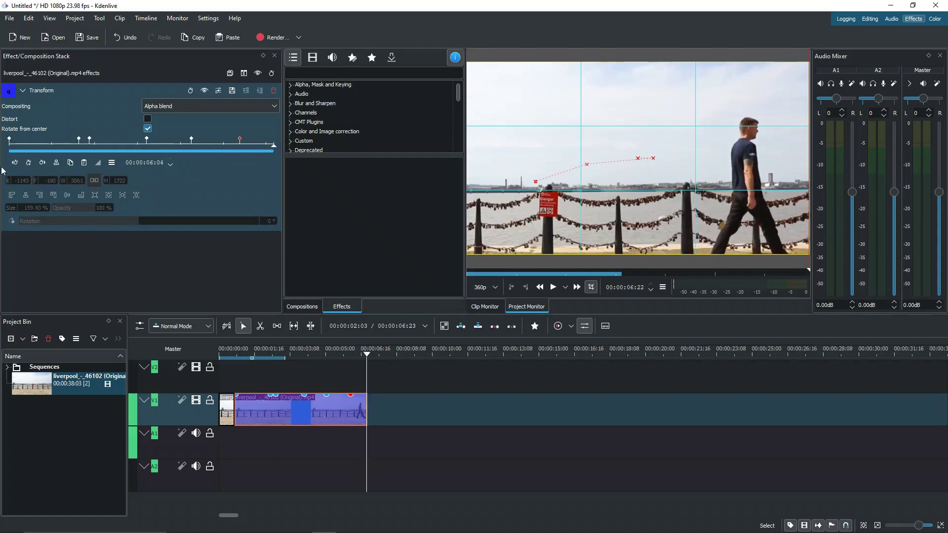
{"action": "left_click", "coordinate": [29, 163]}
{"action": "mouse_move", "coordinate": [8, 182]}
{"action": "left_mouse_down"}
{"action": "mouse_move", "coordinate": [20, 181]}
{"action": "mouse_move", "coordinate": [10, 181]}
{"action": "mouse_move", "coordinate": [15, 211]}
{"action": "mouse_move", "coordinate": [2, 183]}
{"action": "left_mouse_up"}
Step: Play the animated sequence from start to end in the project monitor, and return the playhead to 00:00:02:04
{"action": "left_click_drag", "start_coordinate": [274, 357], "coordinate": [213, 357]}
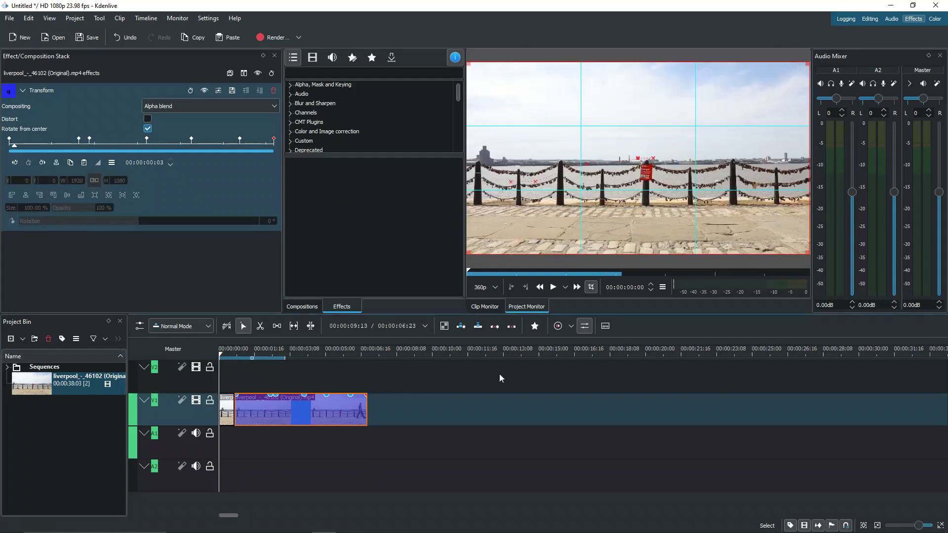
{"action": "left_click", "coordinate": [555, 289]}
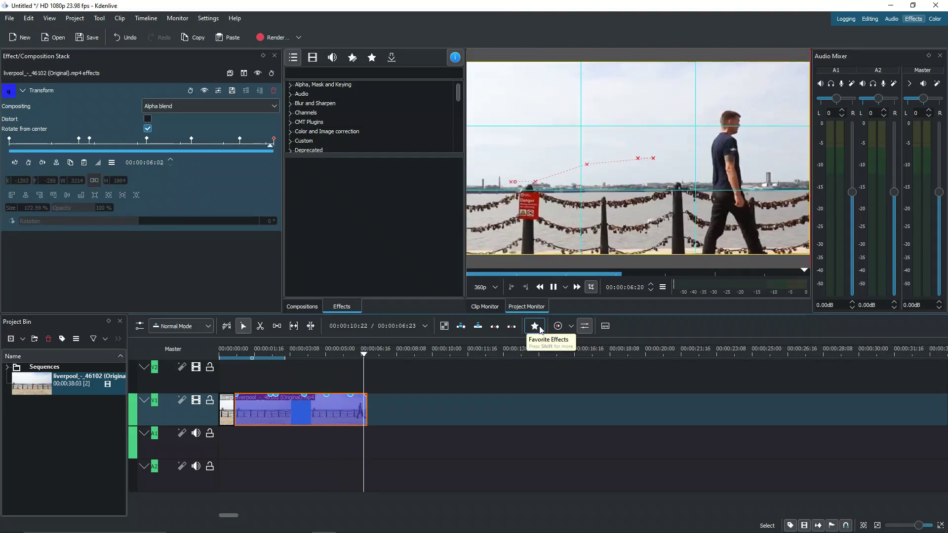
{"action": "mouse_move", "coordinate": [803, 127]}
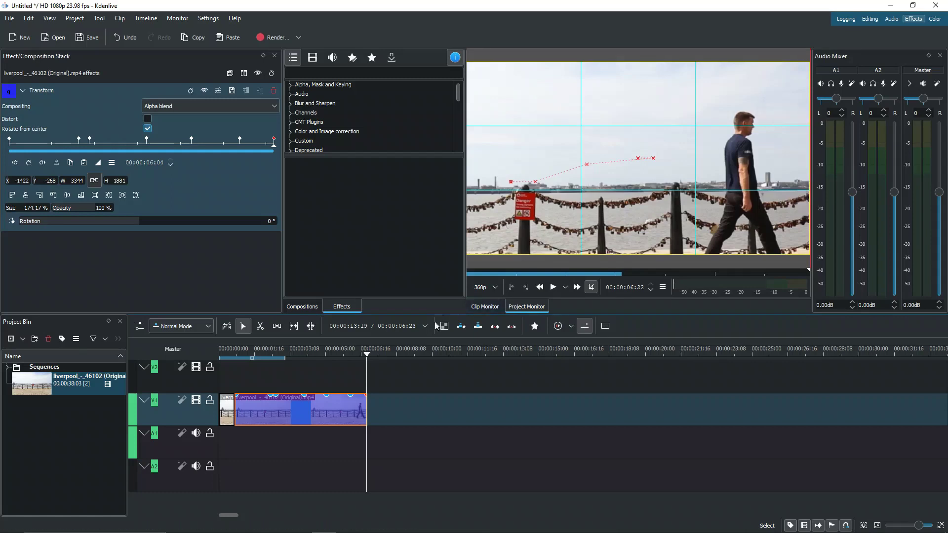
{"action": "left_click_drag", "start_coordinate": [367, 356], "coordinate": [266, 360]}
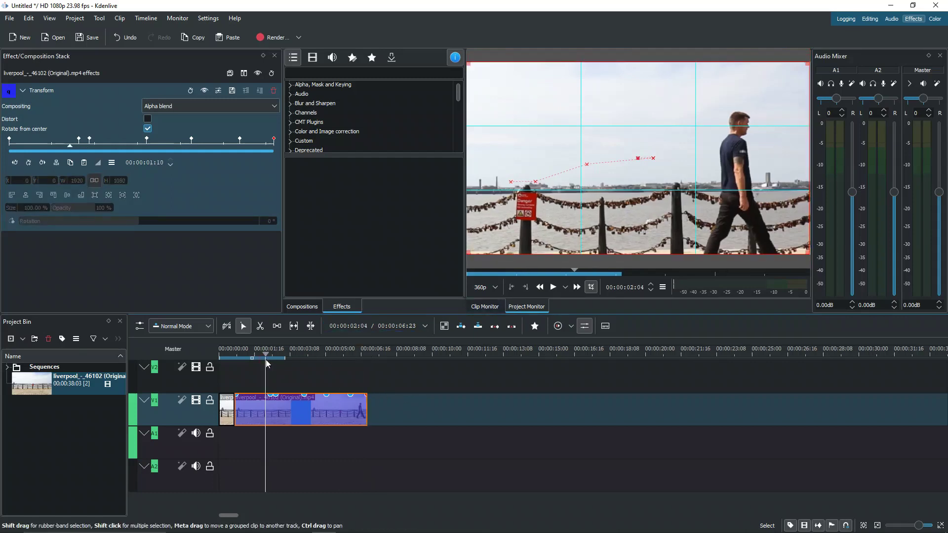